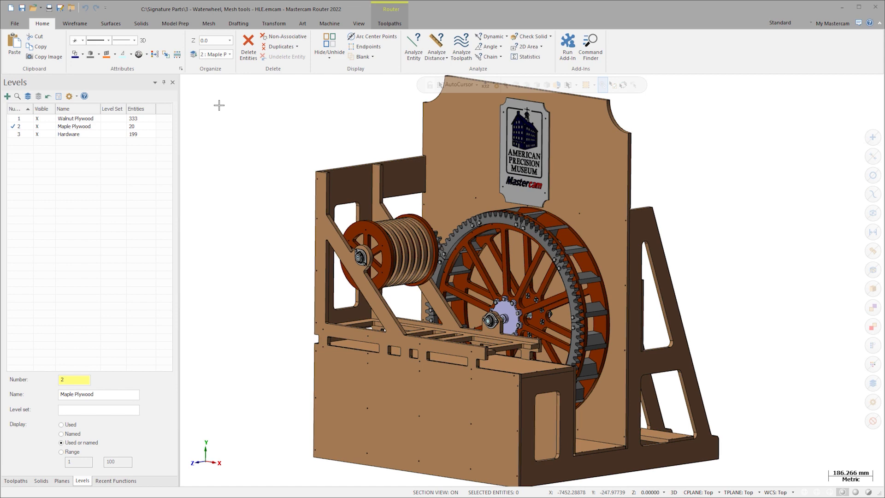
Step: Scale the entire waterwheel assembly uniformly to 10 percent, using the Move method and automatic center as reference
scroll(219, 105, down, 3)
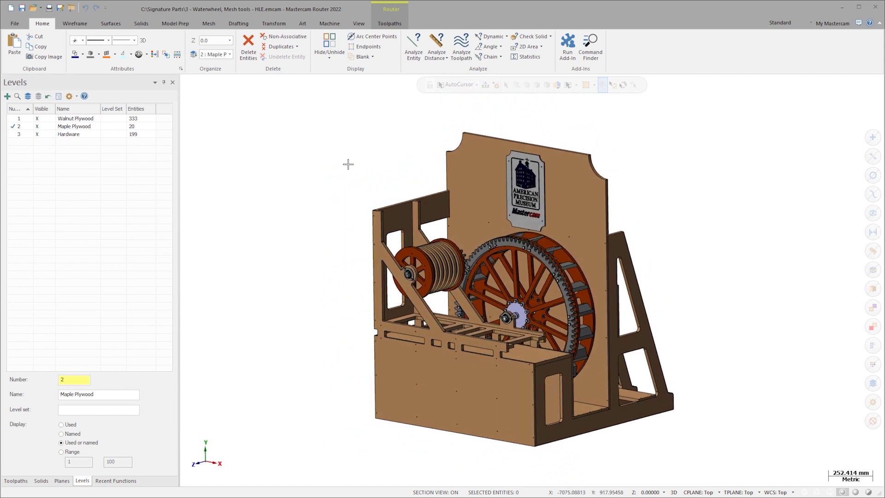
drag(313, 110, 723, 479)
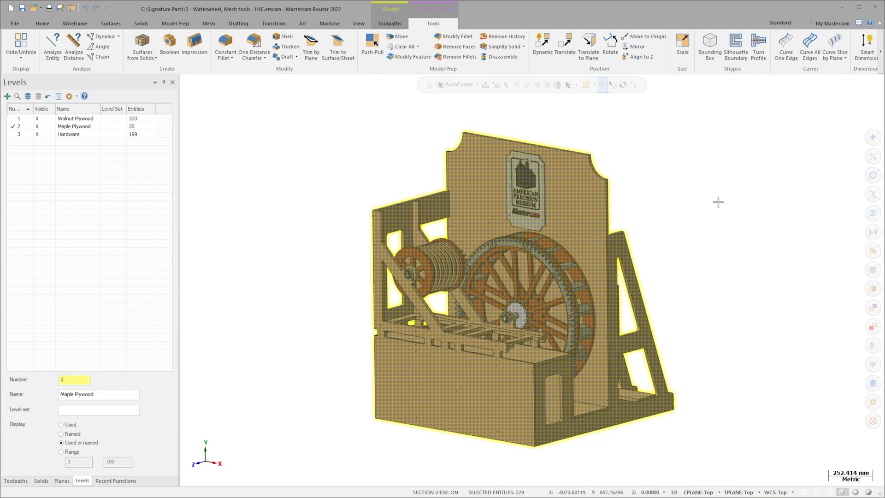
click(682, 51)
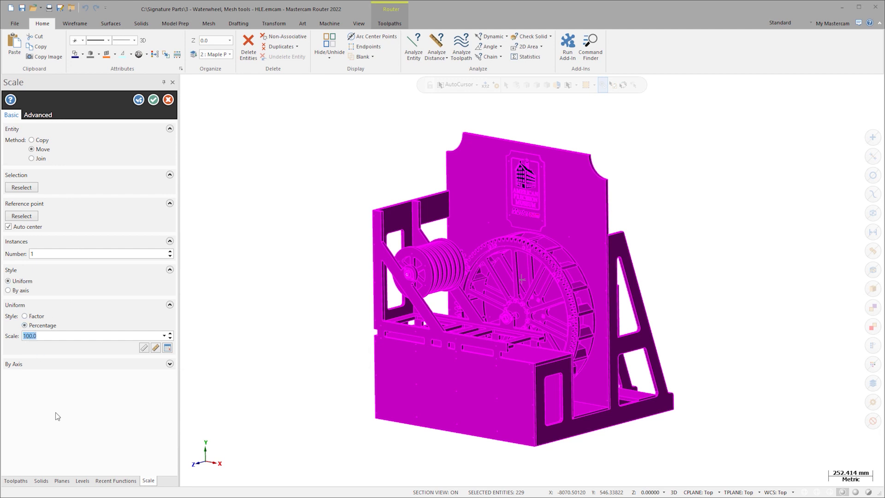
key(Return)
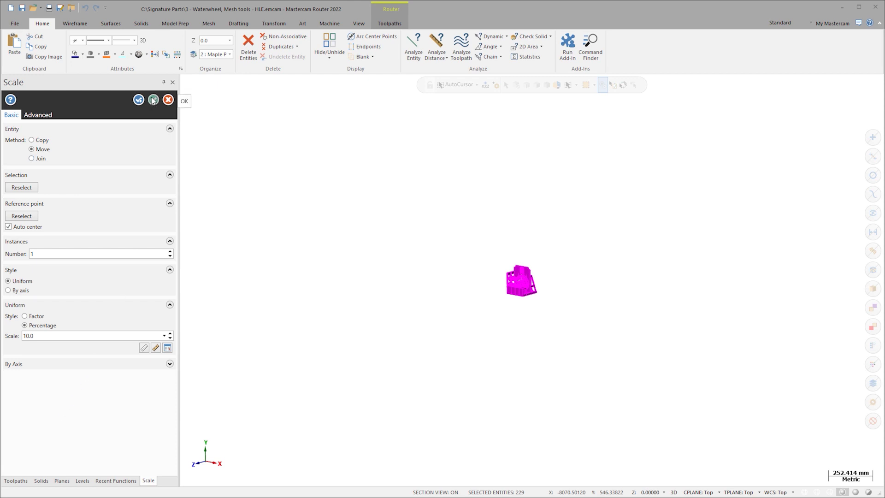
key(Page_Up)
key(Page_Up)
key(Page_Up)
key(Page_Up)
key(Page_Up)
key(Page_Up)
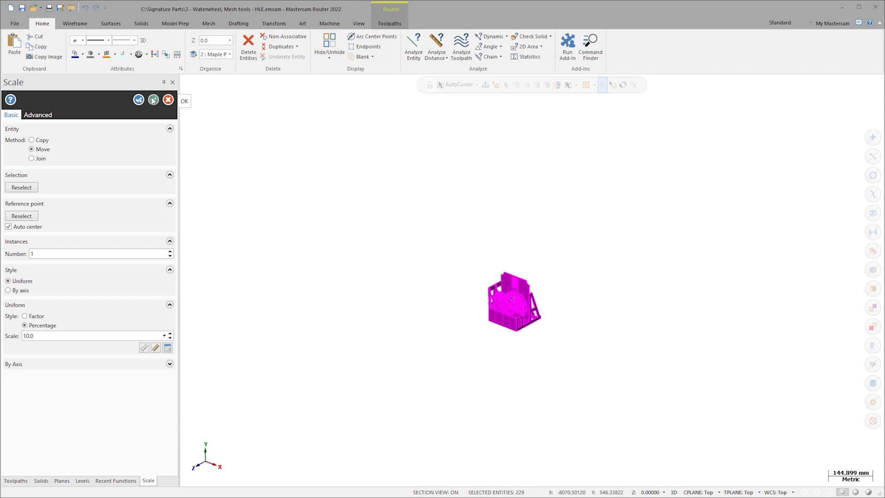
key(Page_Up)
key(Page_Up)
key(Page_Up)
key(Page_Up)
key(Page_Up)
key(Page_Up)
key(Page_Up)
key(Page_Up)
key(Page_Up)
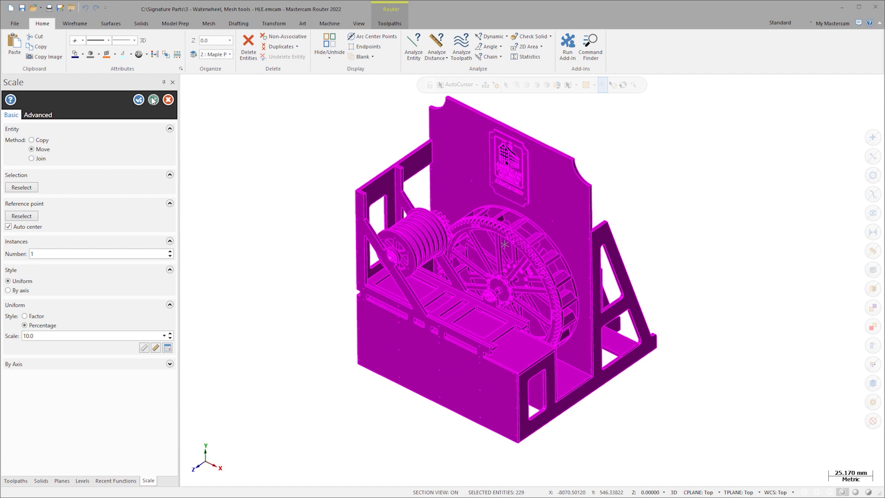
click(153, 100)
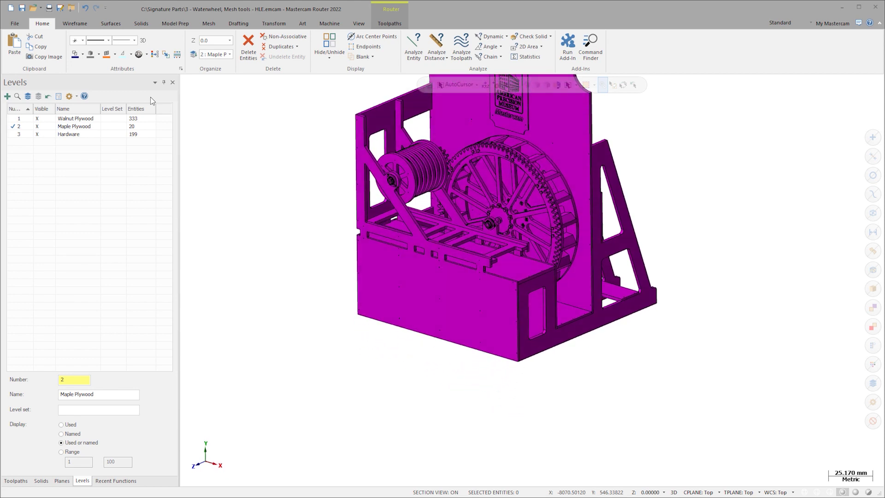
Step: Clear the transform result colors from the scaled assembly so its original colors are restored
key(Down)
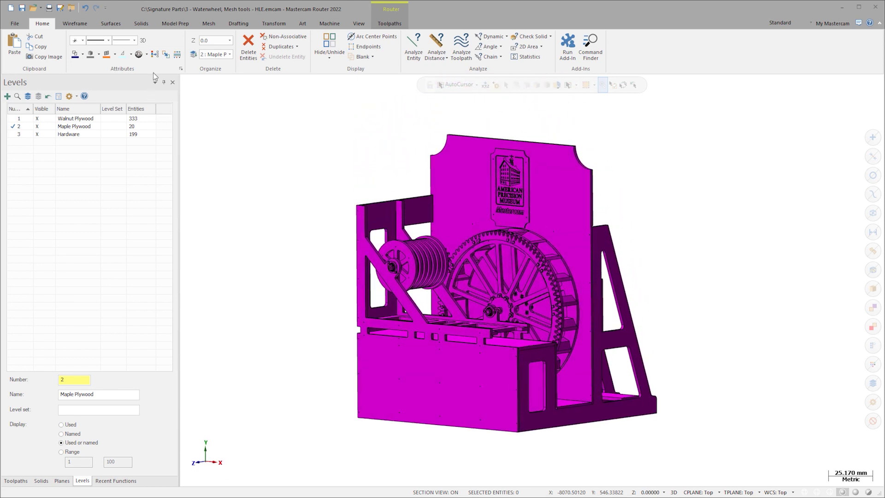
click(155, 54)
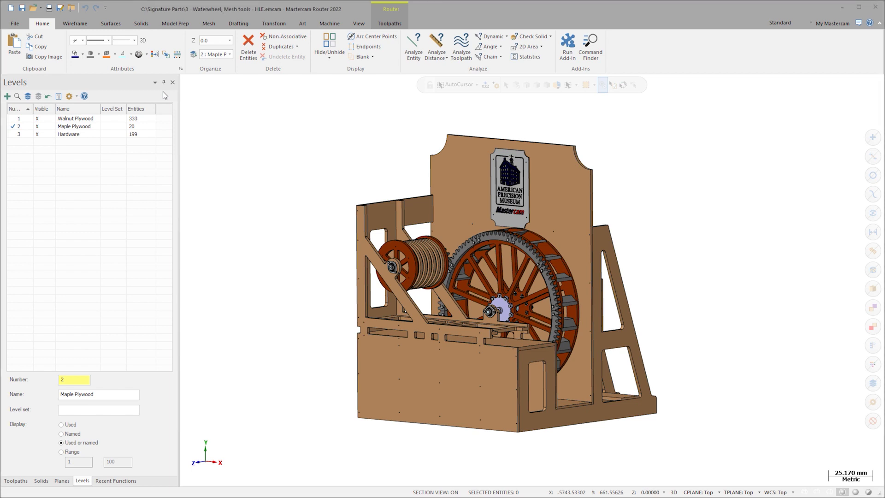
Step: Hide the Hardware level so that only the walnut and maple plywood parts are displayed
key(Page_Up)
key(Page_Up)
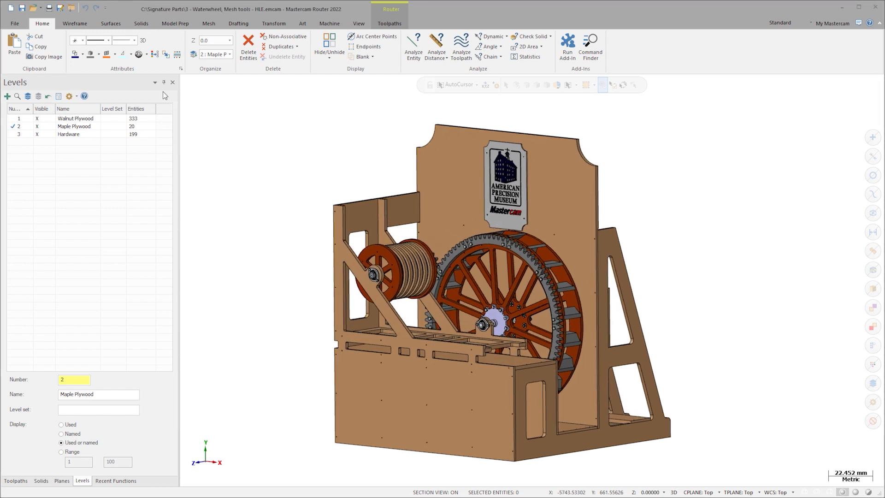
key(Page_Up)
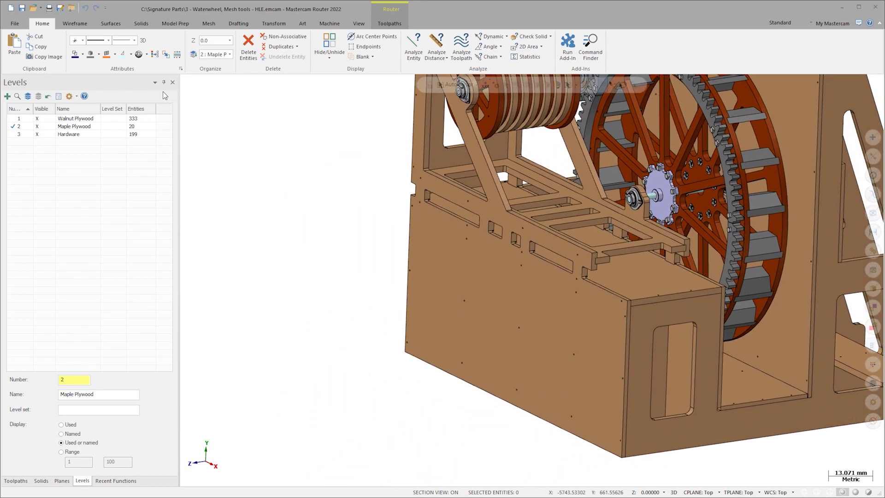
key(Page_Down)
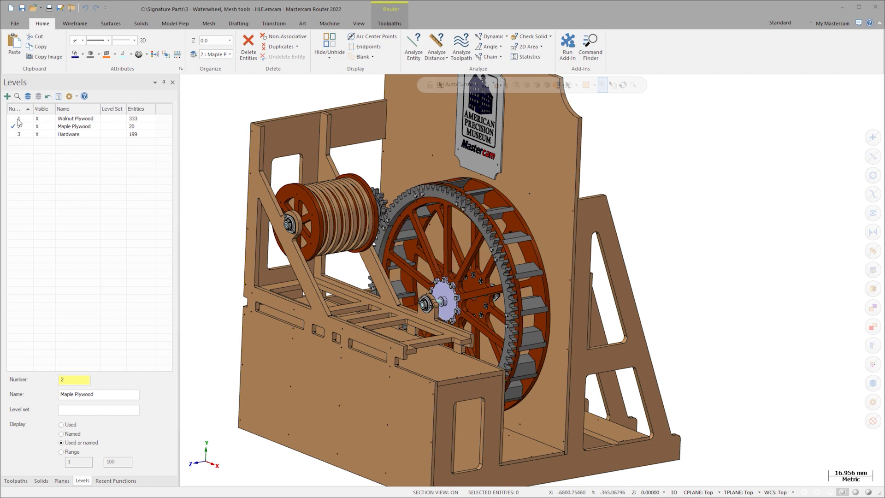
click(38, 134)
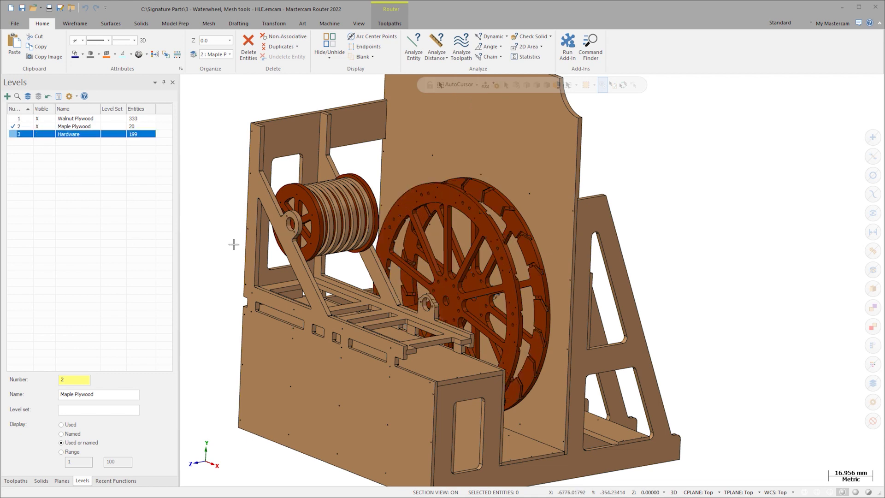
Step: Create separate meshes from all visible plywood solids with a 0.02 tolerance, deleting the original entities
scroll(691, 248, down, 3)
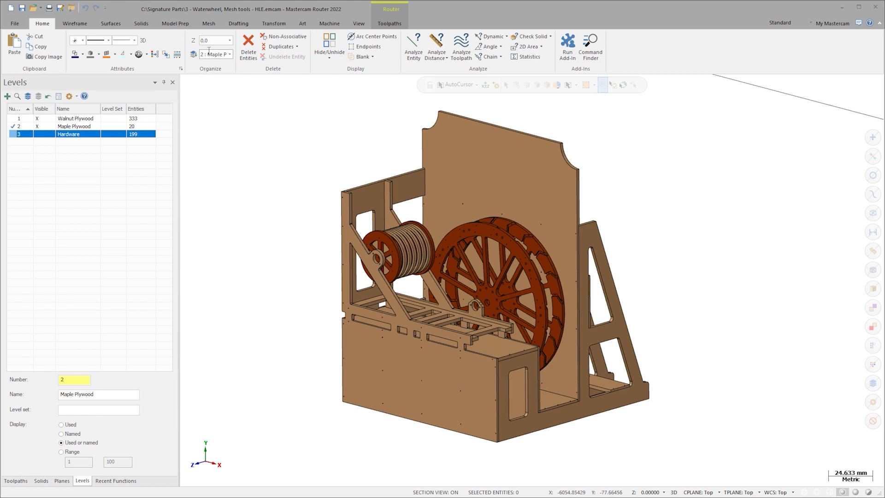
click(209, 24)
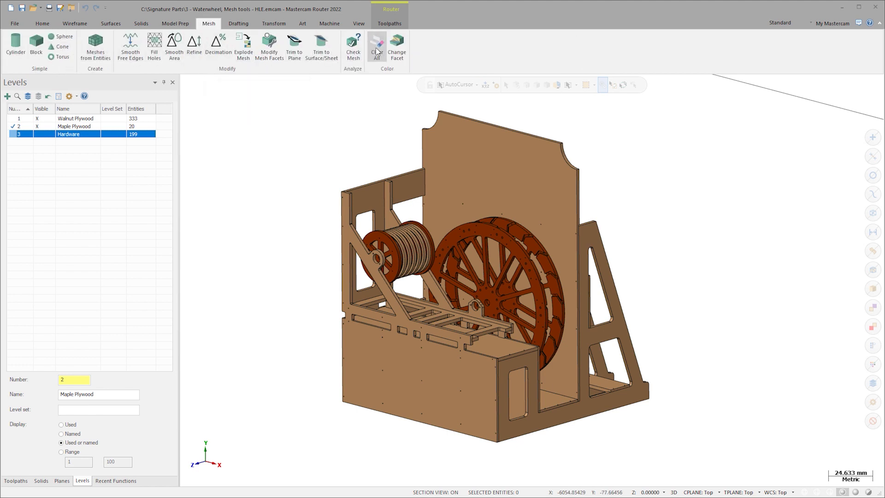
click(94, 44)
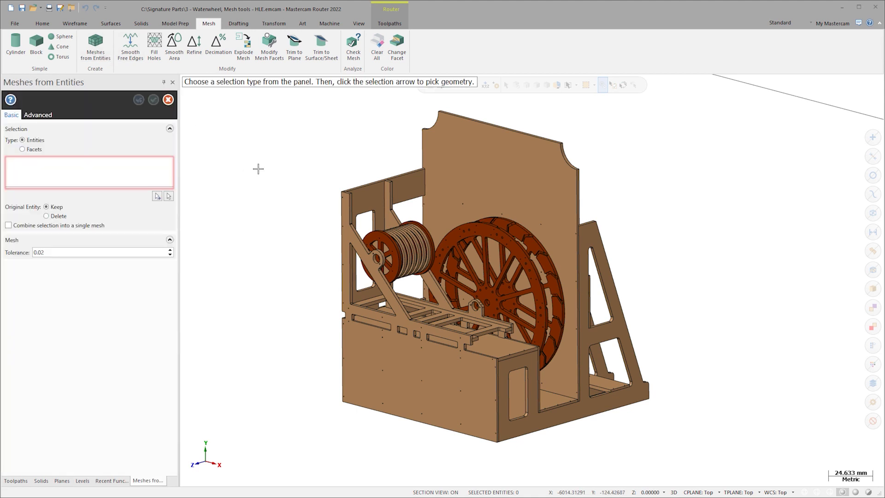
click(157, 197)
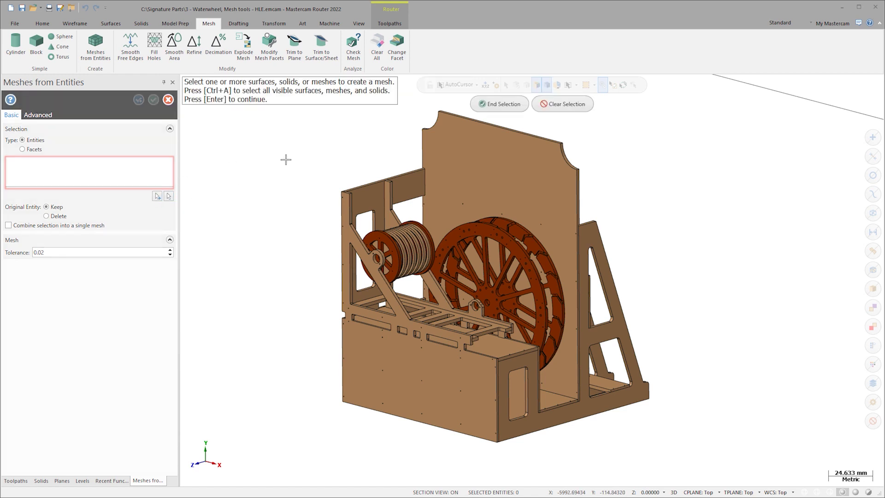
scroll(285, 160, down, 3)
drag(336, 138, 693, 456)
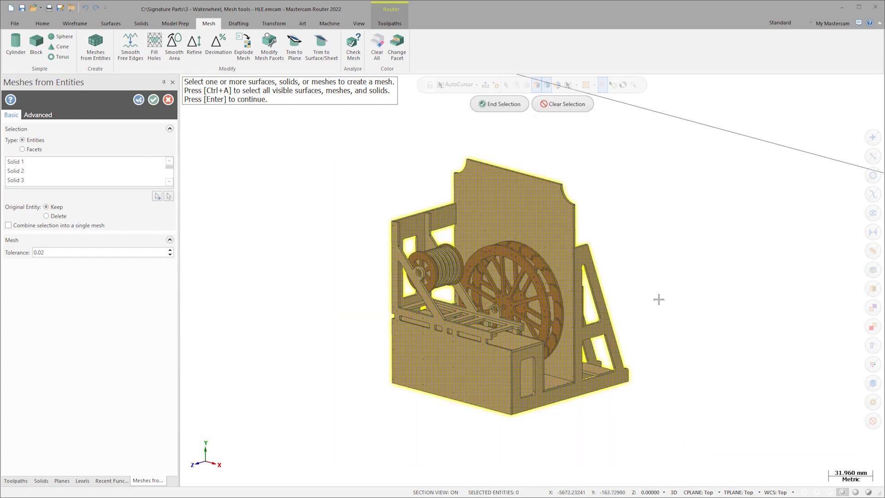
click(506, 105)
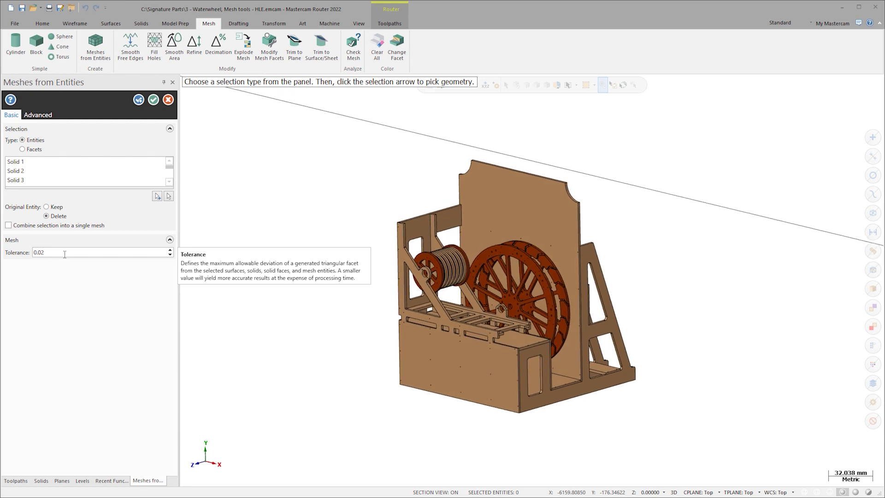
click(153, 101)
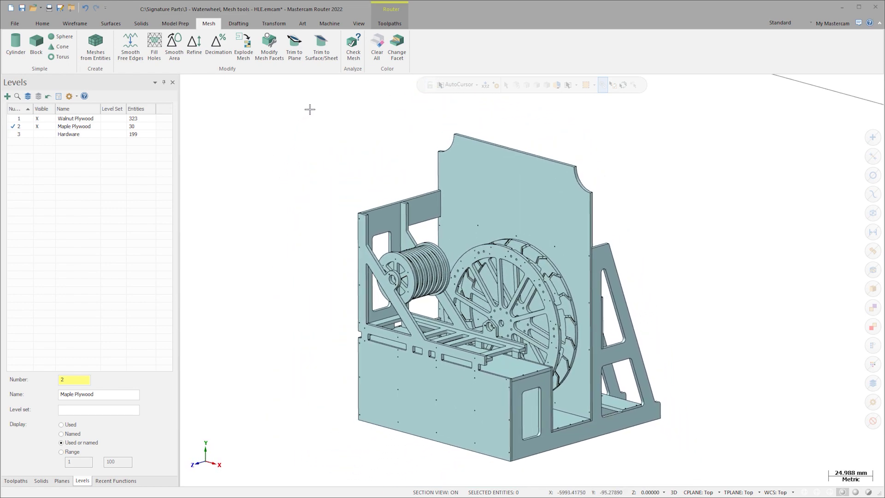
Step: Set the color of all the plywood meshes to dark gray
drag(310, 108, 705, 474)
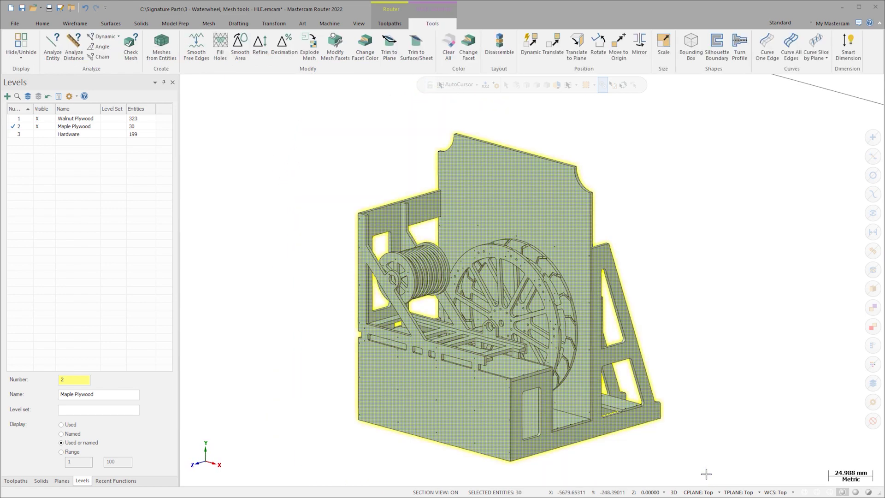
right_click(710, 189)
click(833, 167)
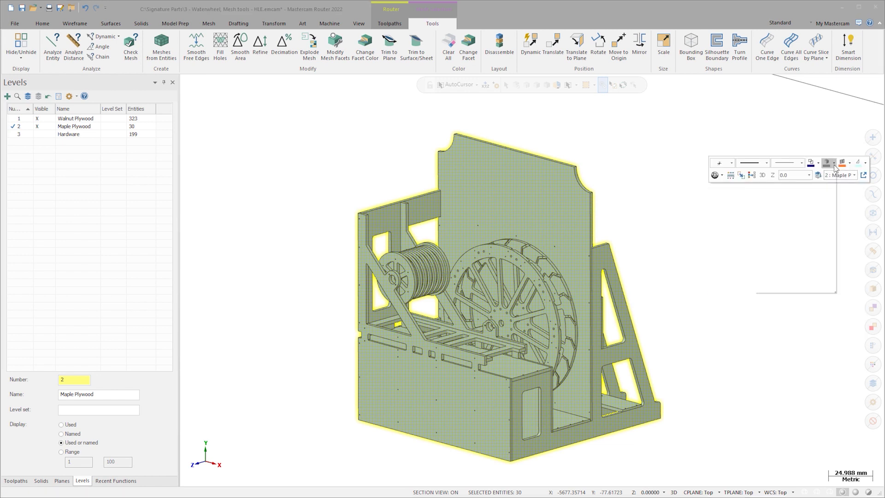
click(761, 185)
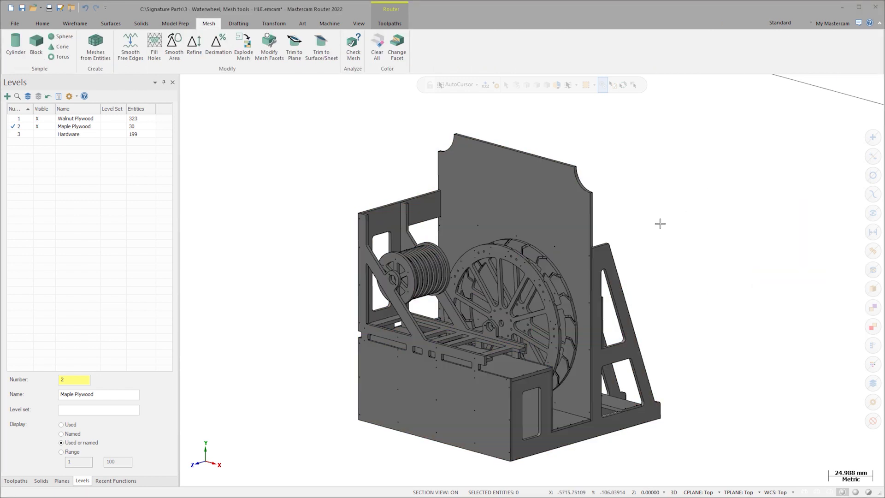
Step: Recolor the meshes of the two large wheels and the two drum end wheels brown
click(514, 290)
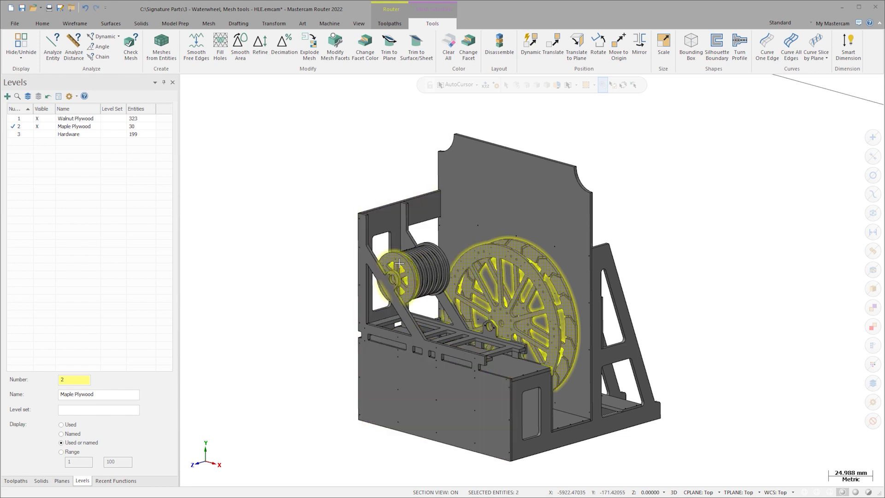
click(444, 259)
right_click(682, 172)
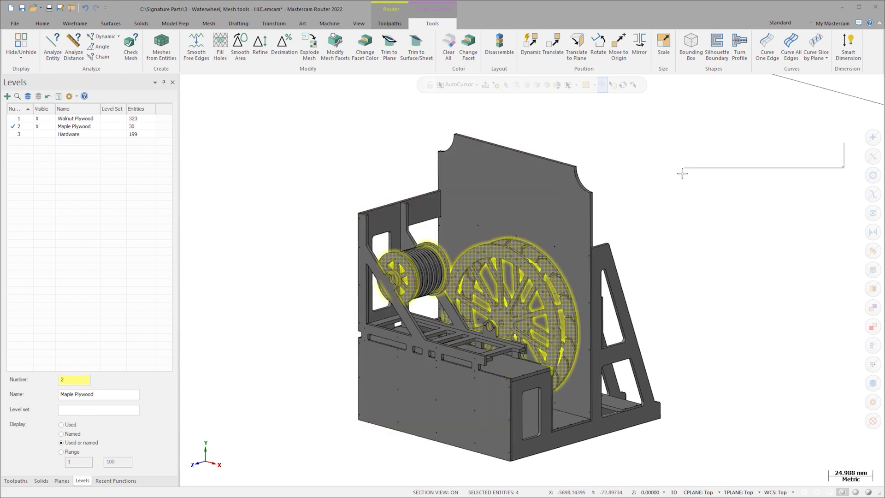
click(807, 148)
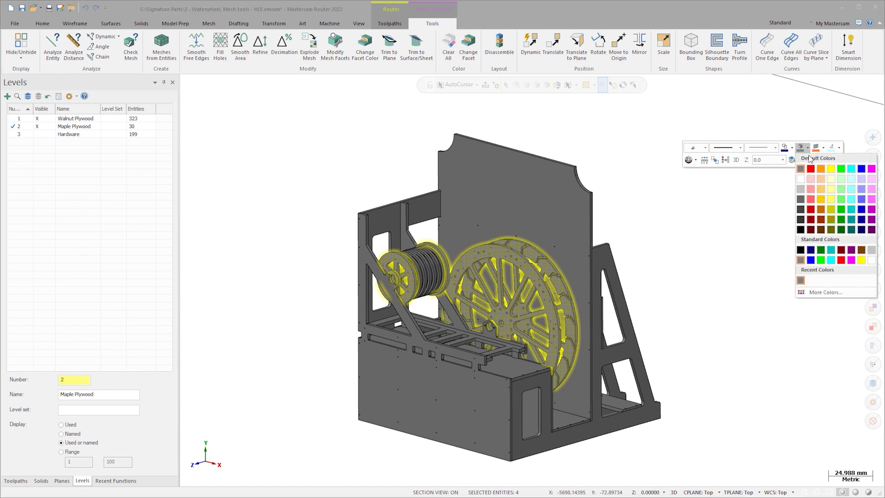
click(860, 249)
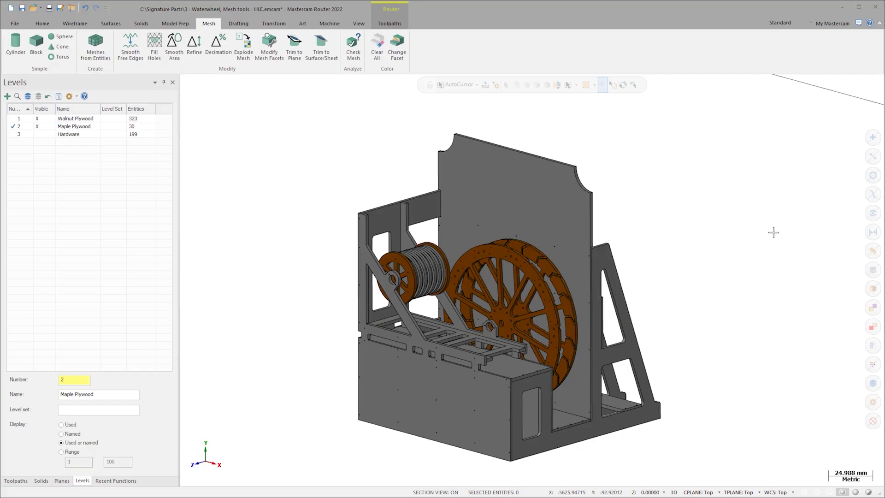
Step: Disassemble all visible meshes as copies along X+ with 25 mm spacing, placing each on its own level starting at 1000
click(578, 223)
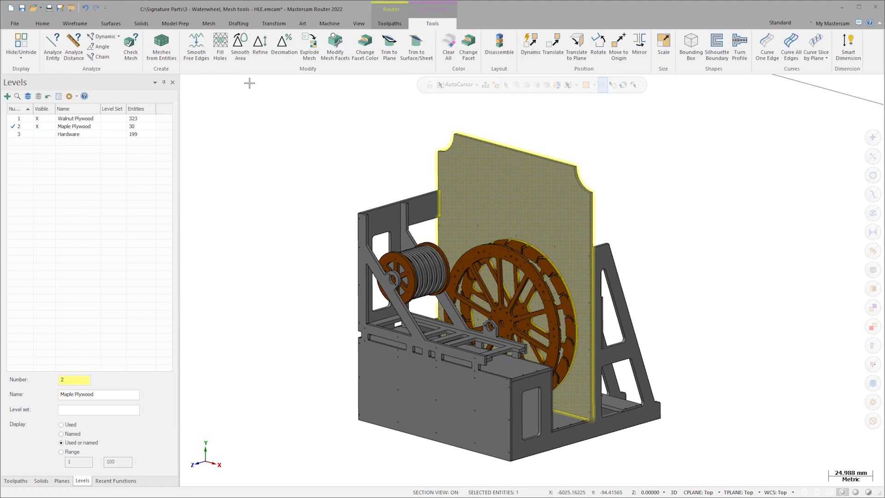
click(173, 23)
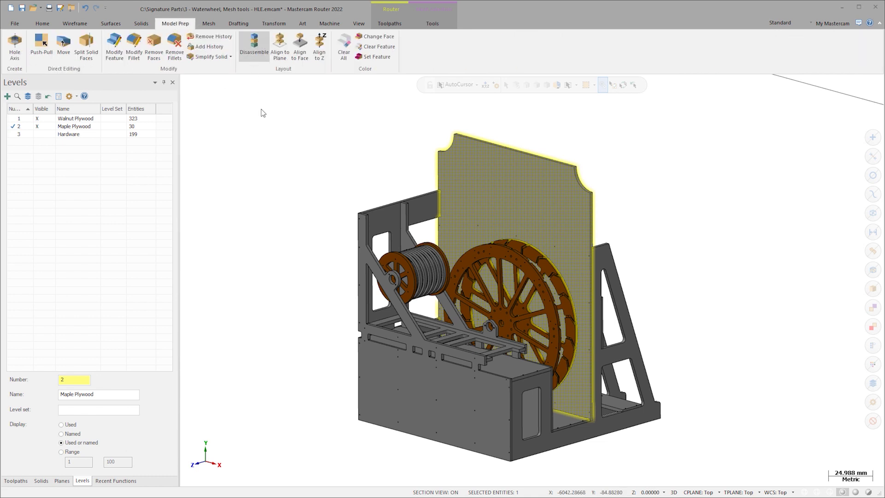
drag(285, 115, 751, 467)
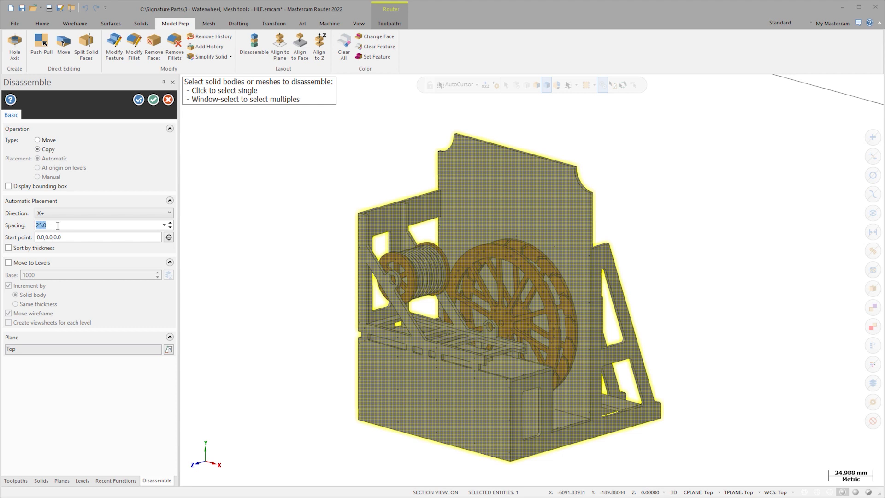
click(63, 214)
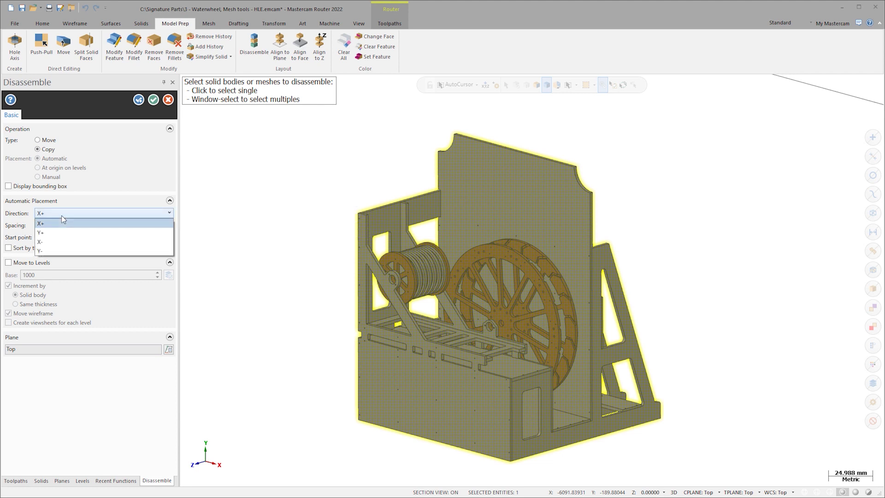
click(62, 222)
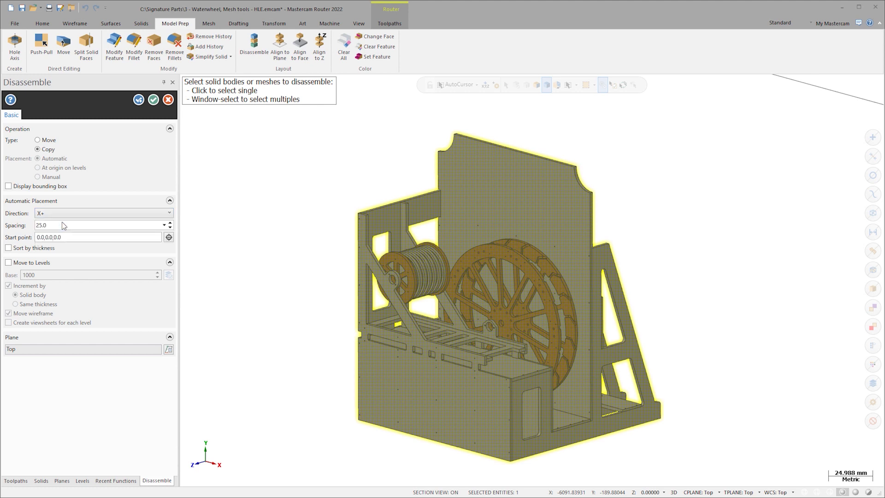
click(8, 263)
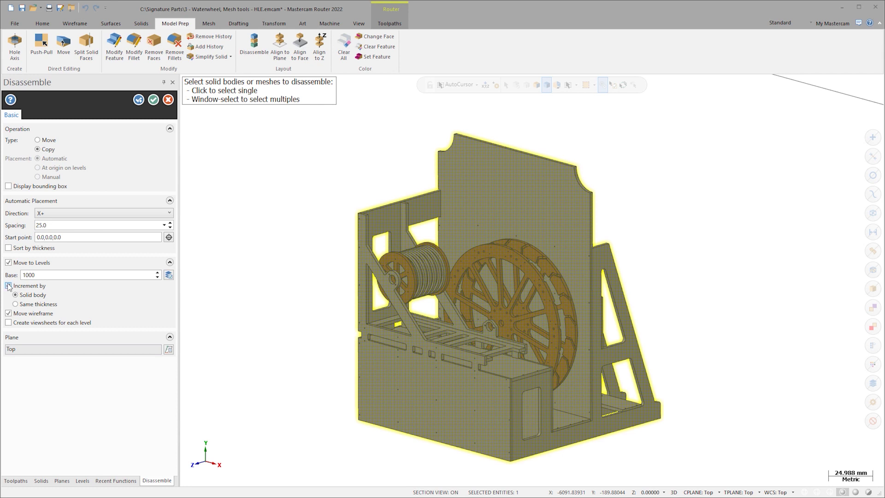
click(153, 100)
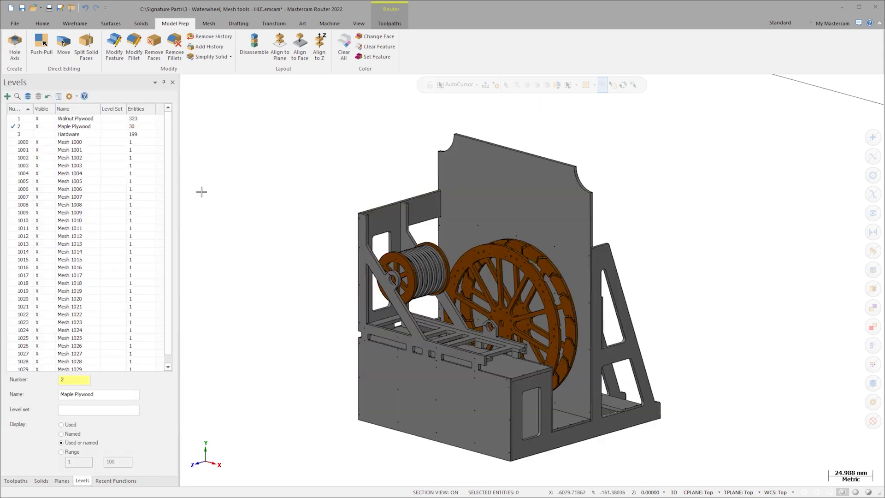
scroll(199, 191, down, 3)
scroll(199, 190, down, 8)
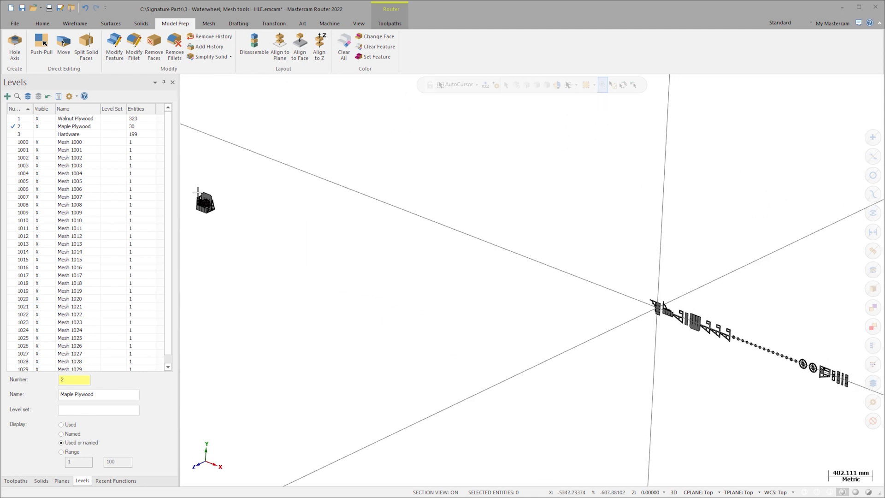
Step: Examine the disassembled plywood meshes laid out along the X axis, from the frames and panels to the large wheels
key(alt+F1)
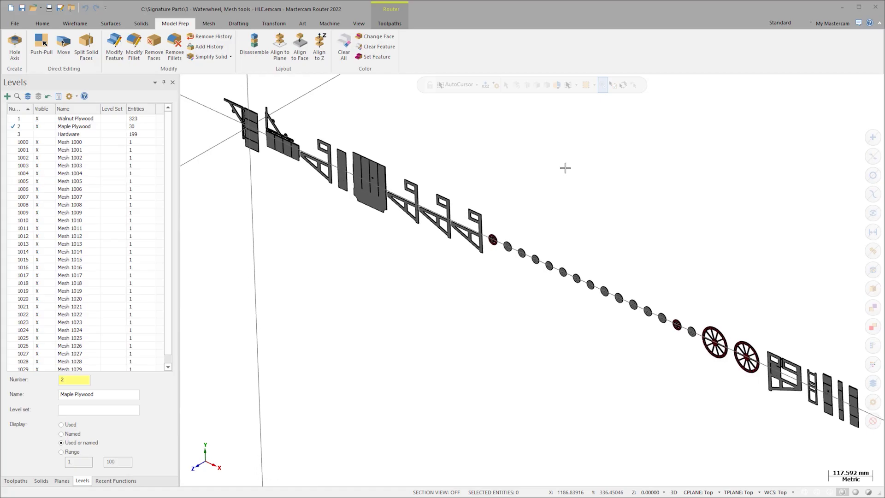
scroll(565, 168, up, 8)
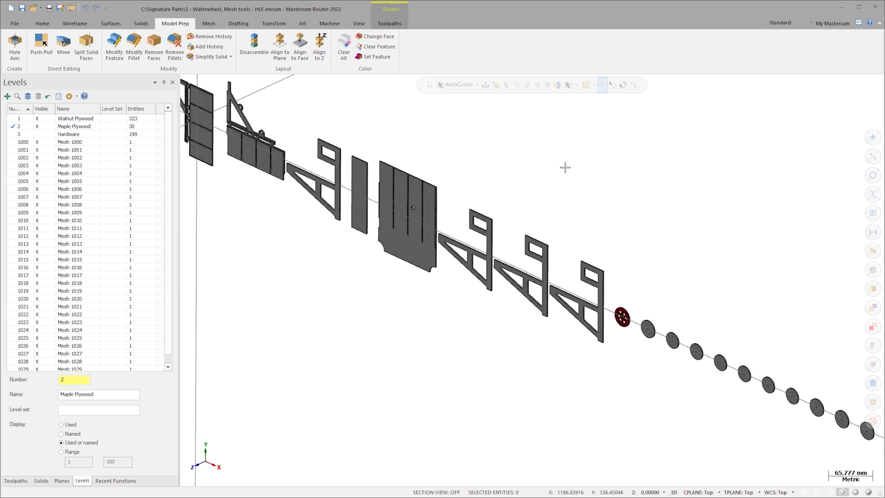
scroll(565, 168, up, 2)
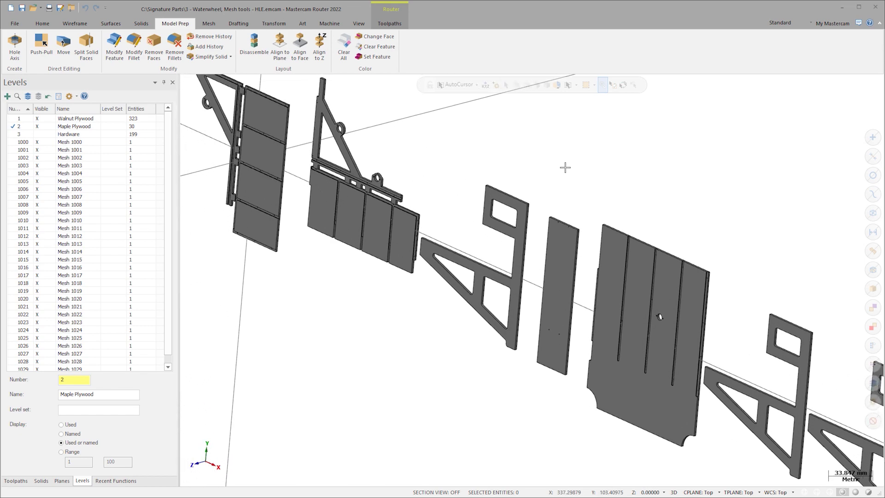
scroll(564, 167, down, 8)
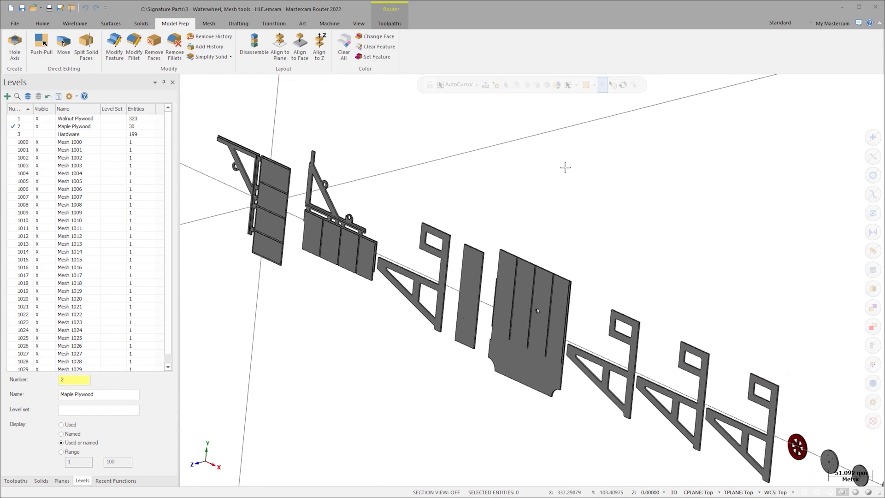
scroll(565, 167, up, 4)
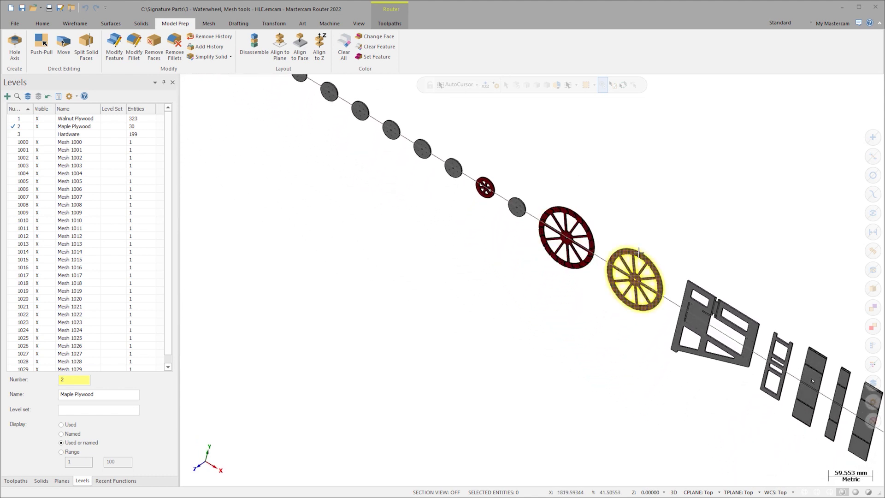
scroll(630, 201, down, 5)
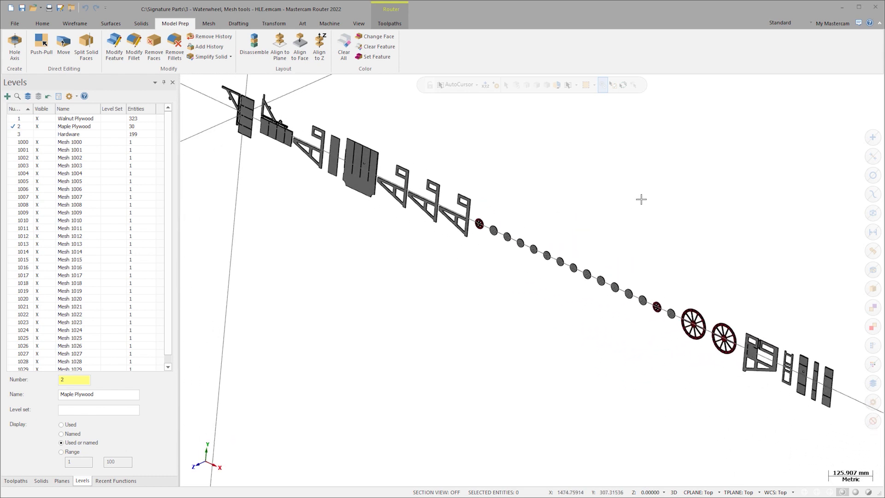
Step: Dynamically move the large wheel mesh nearest the small discs about 1809 mm along X−, past the first frame near the origin
click(699, 315)
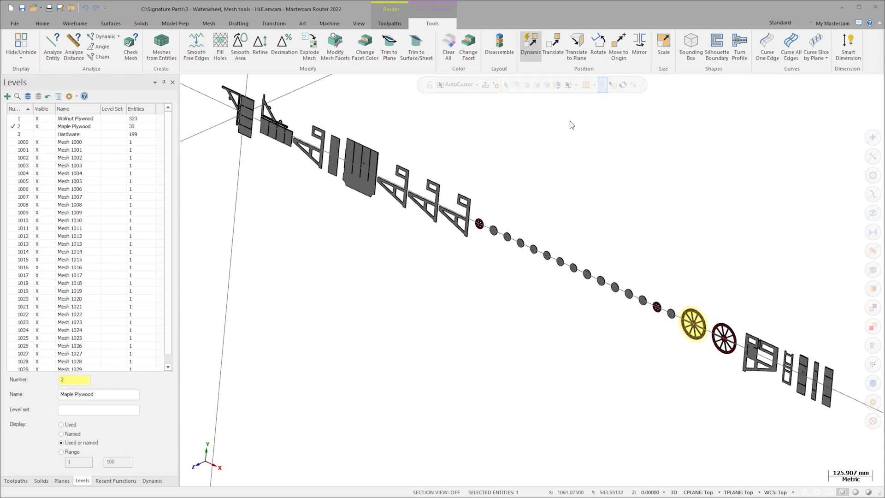
click(698, 328)
click(724, 341)
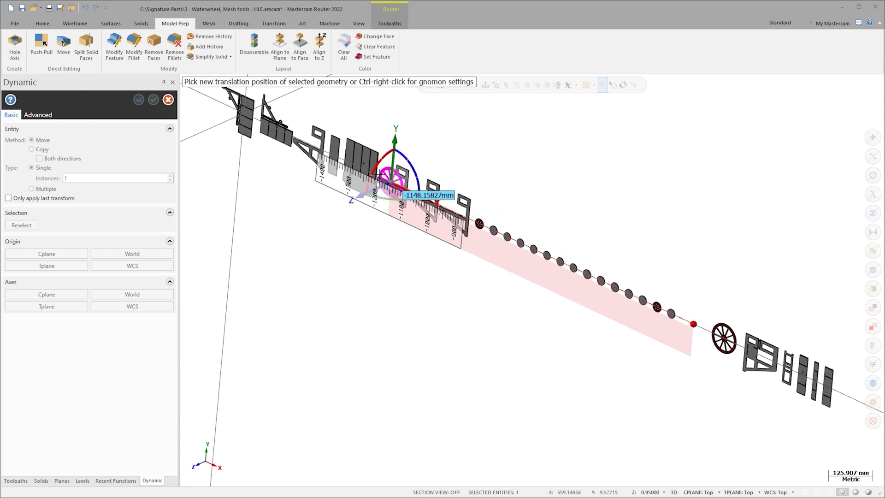
scroll(373, 171, up, 3)
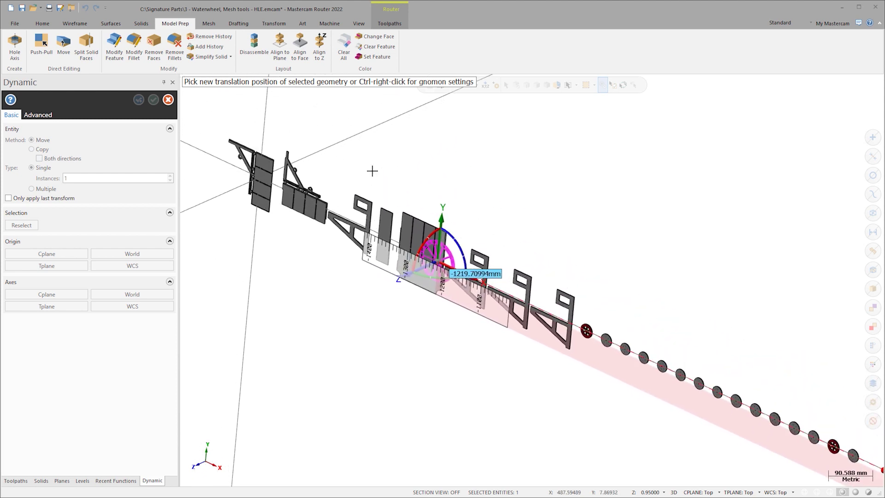
key(Right)
key(Right)
key(Down)
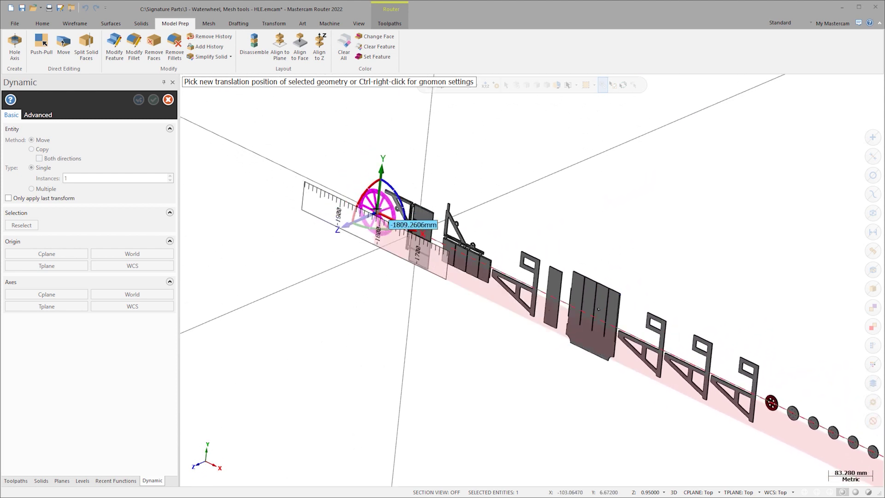
click(377, 211)
scroll(415, 199, up, 5)
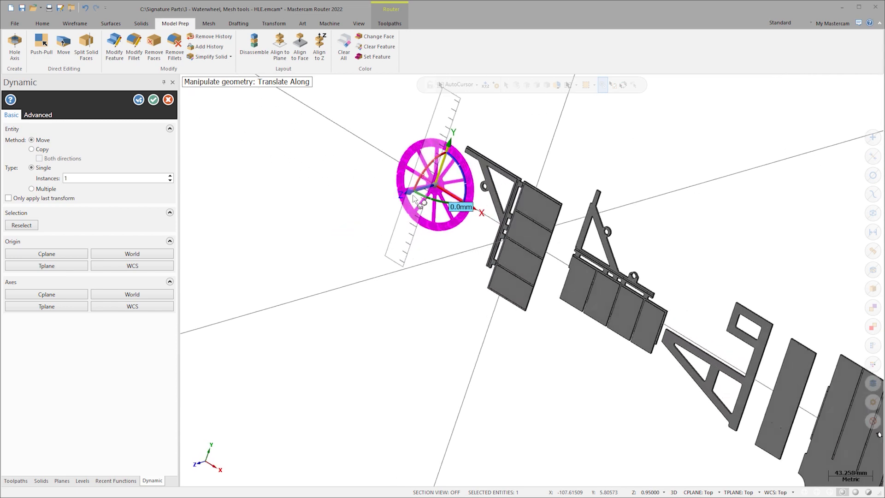
key(alt+1)
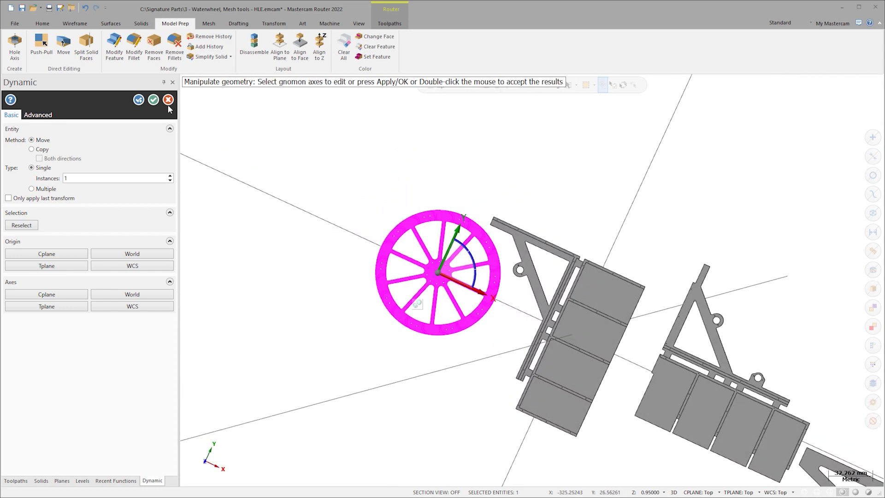
click(152, 99)
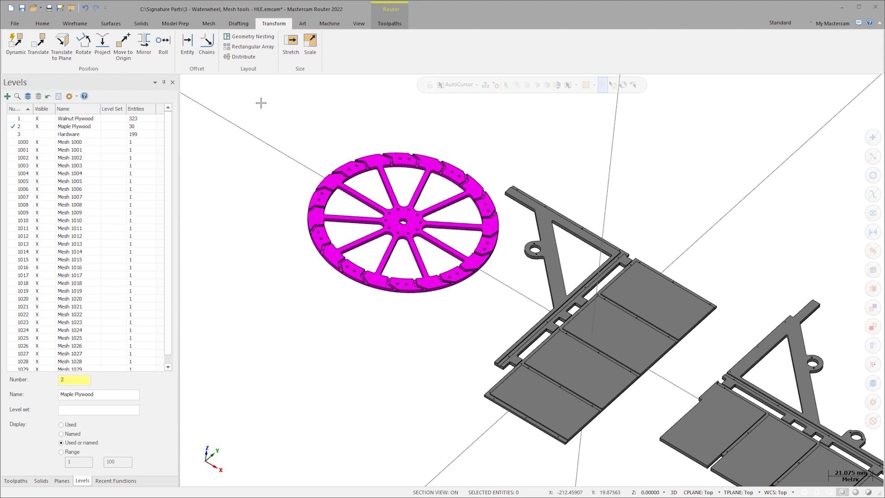
Step: Use Save Some with the moved magenta wheel mesh and the adjacent frame with its panels as the entities to save
click(15, 24)
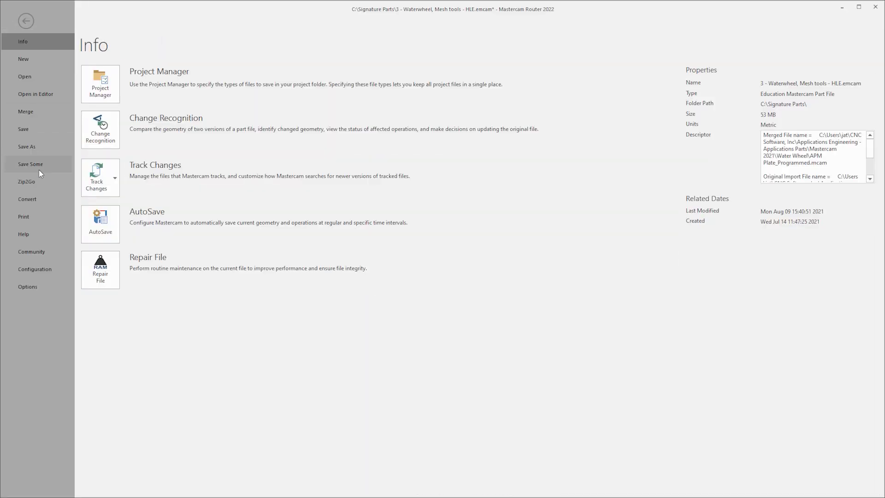
click(37, 167)
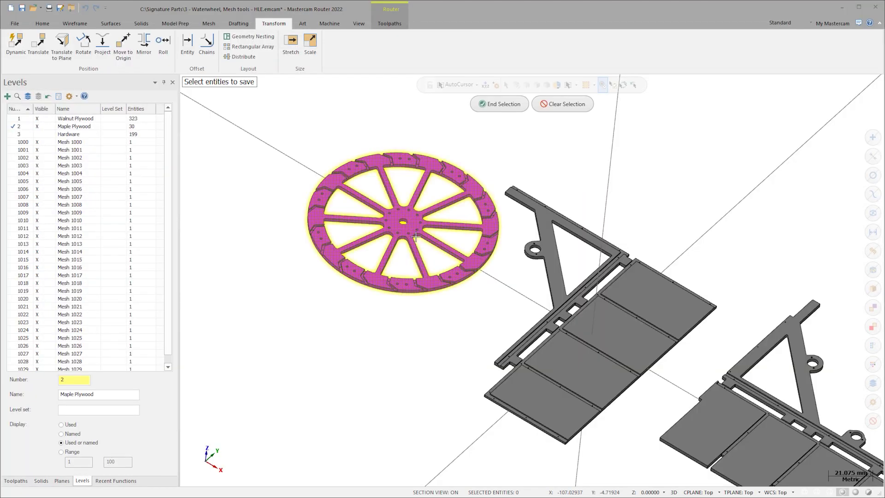
click(622, 298)
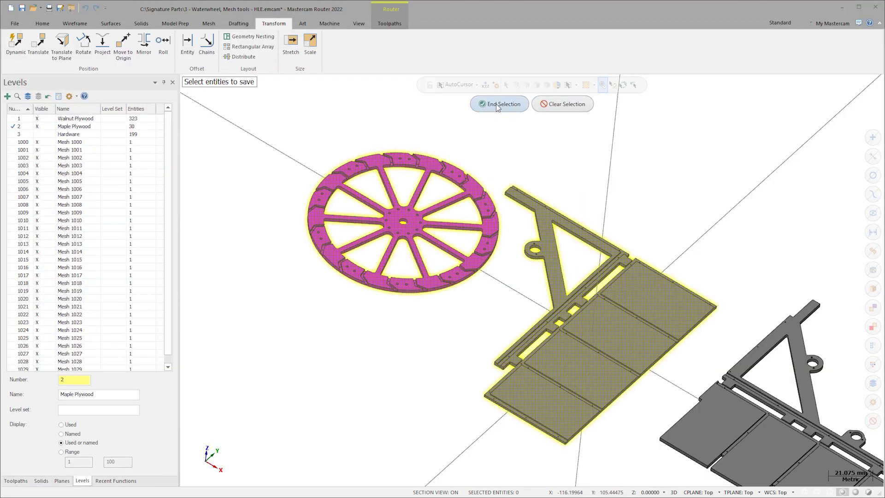